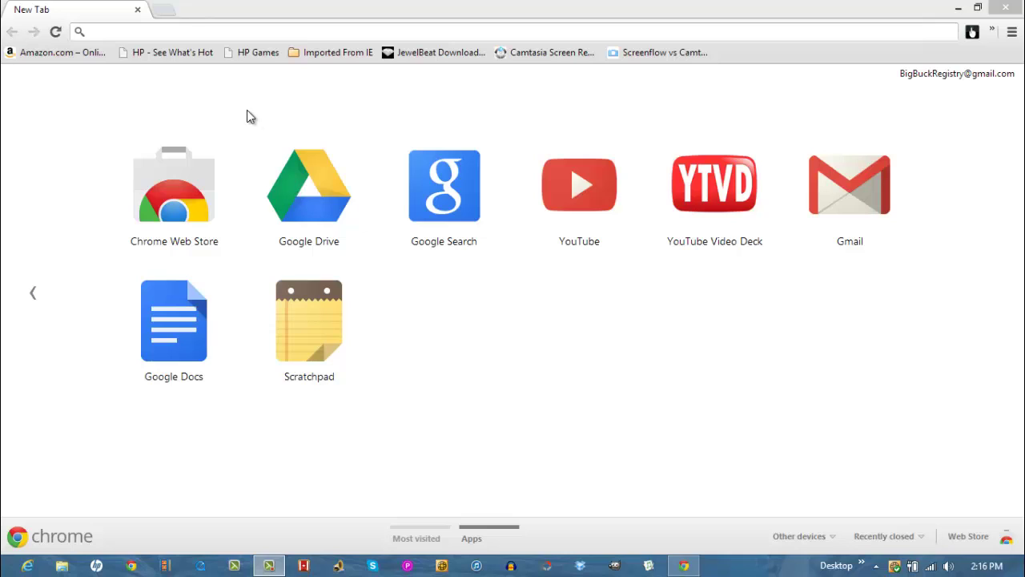
click(170, 33)
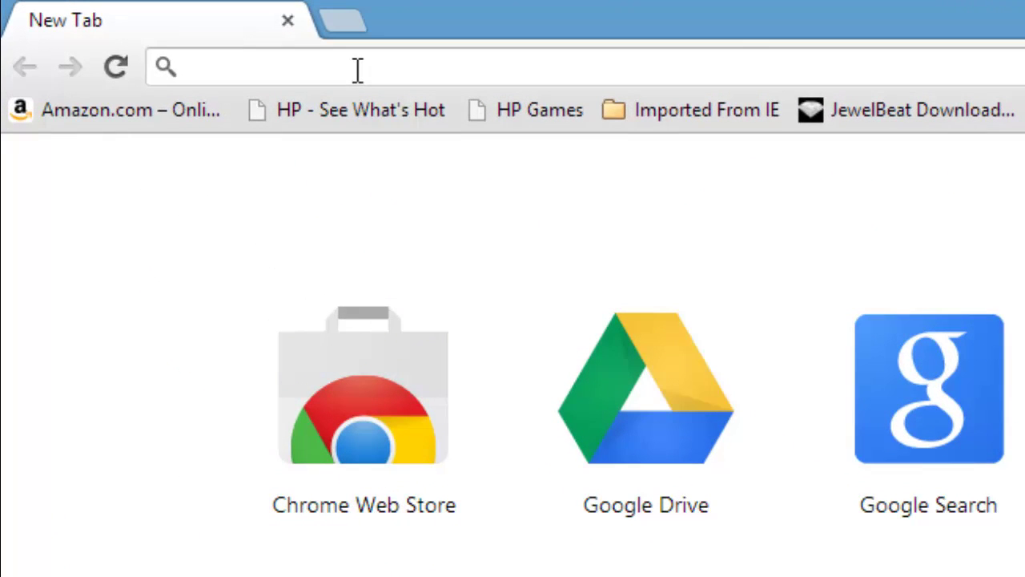
text(www.b)
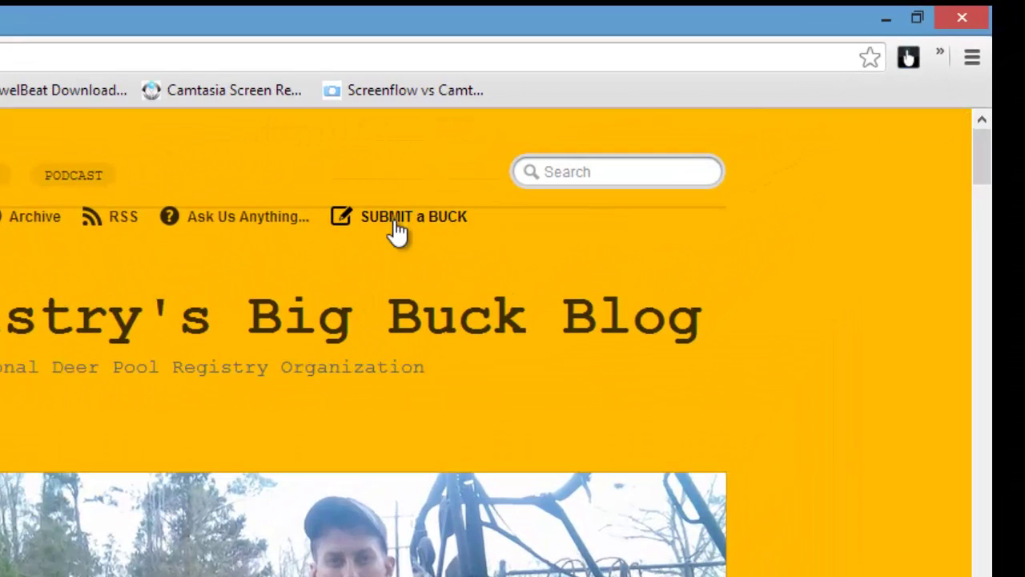
click(397, 224)
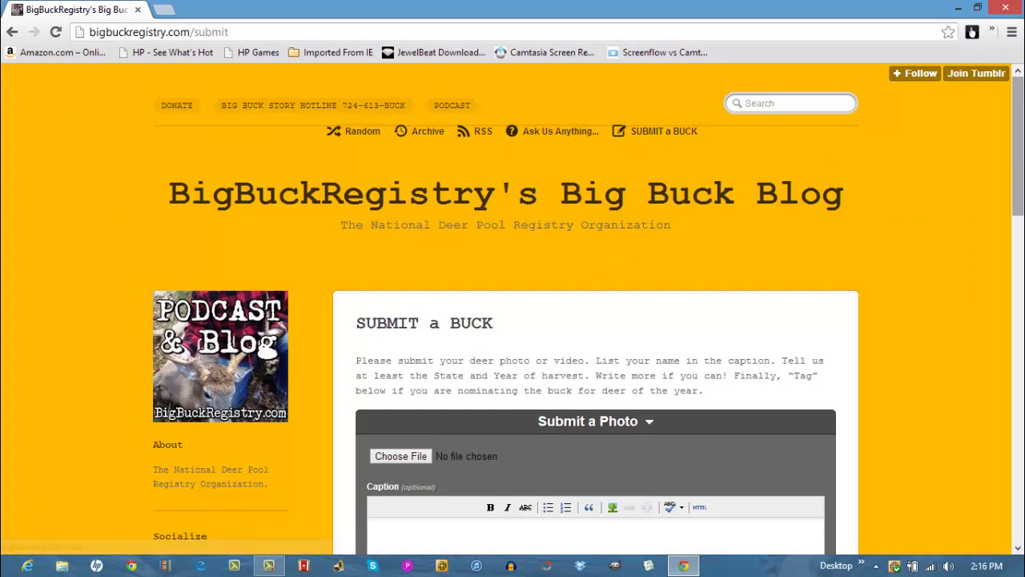
drag(1022, 153, 1022, 228)
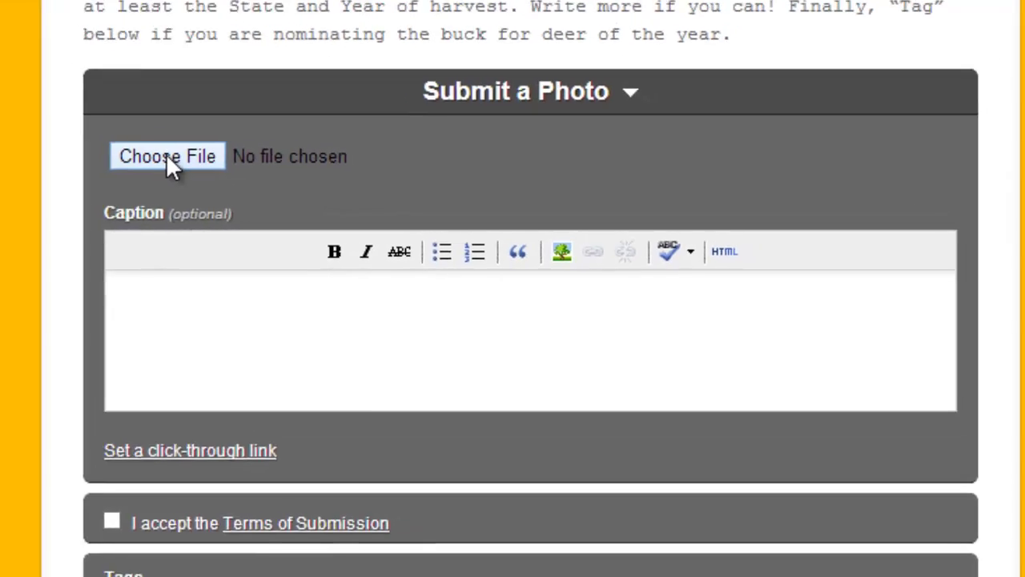
Attach the photo 'Cincinnati Suburb buck.JPG' to the submission form
click(166, 153)
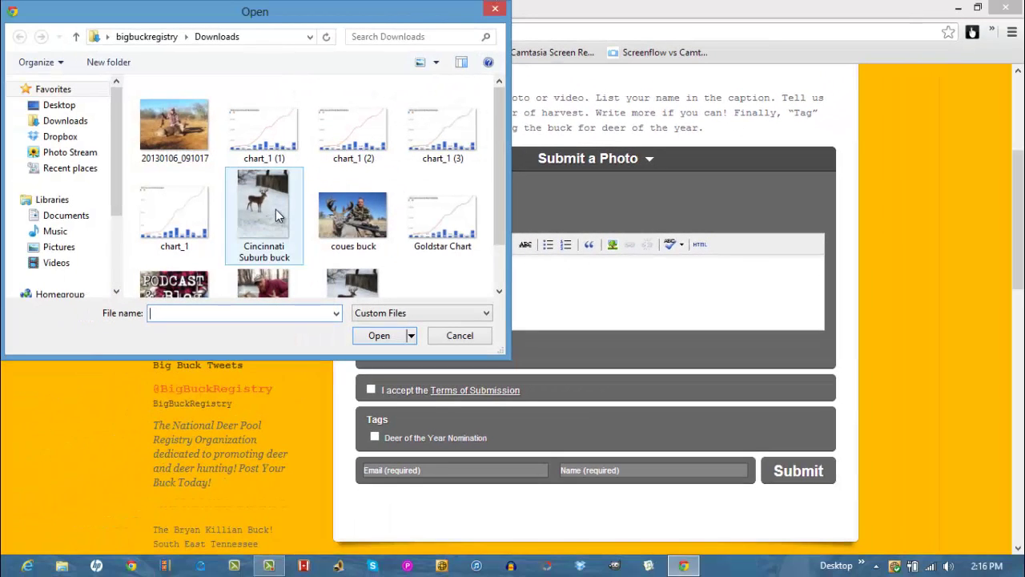
click(277, 215)
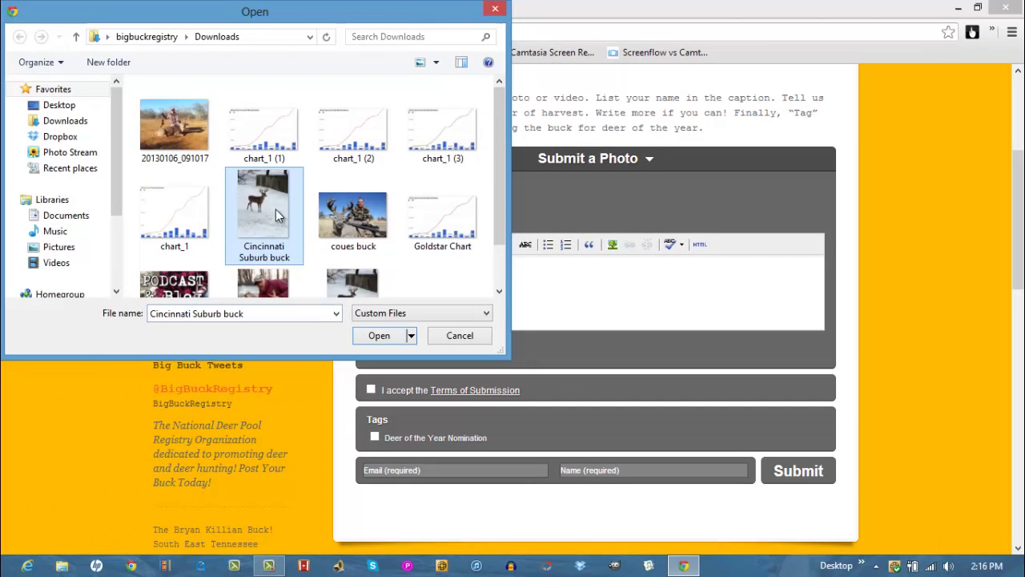
click(374, 337)
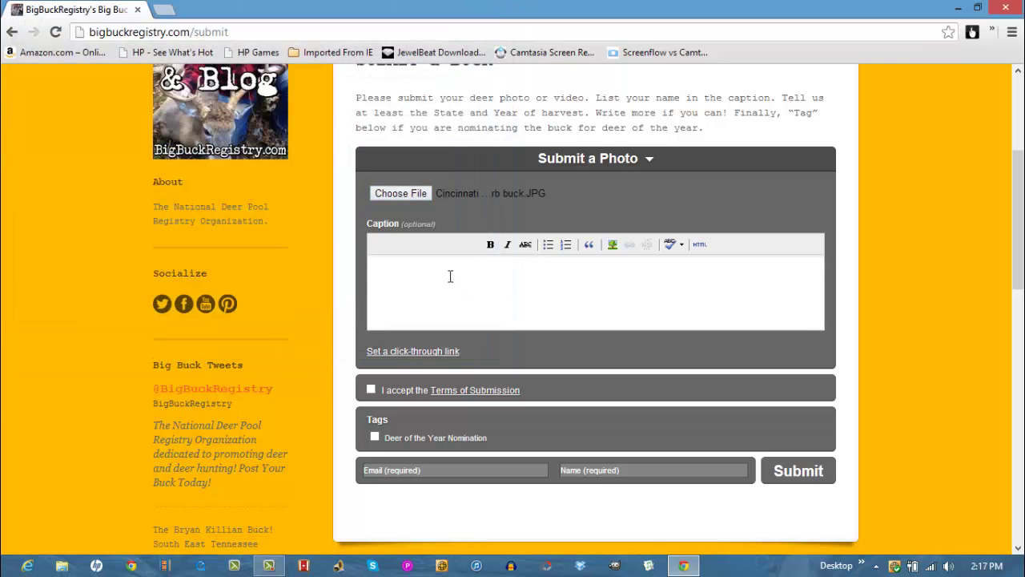
Type a three-line caption: the hunter's name, 'Big Buck Registry', and 'Cininatti 2012'
click(450, 276)
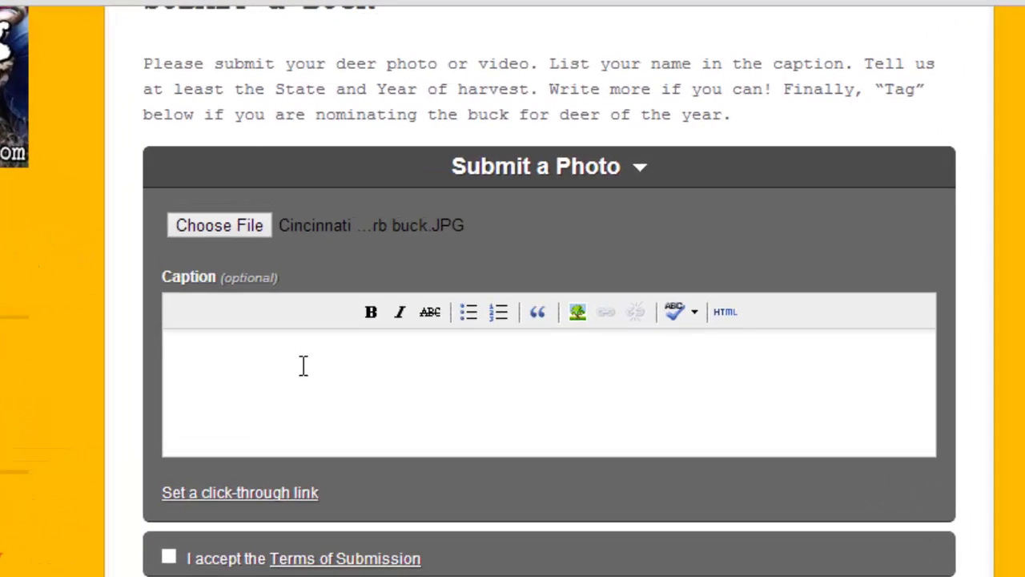
key(Return)
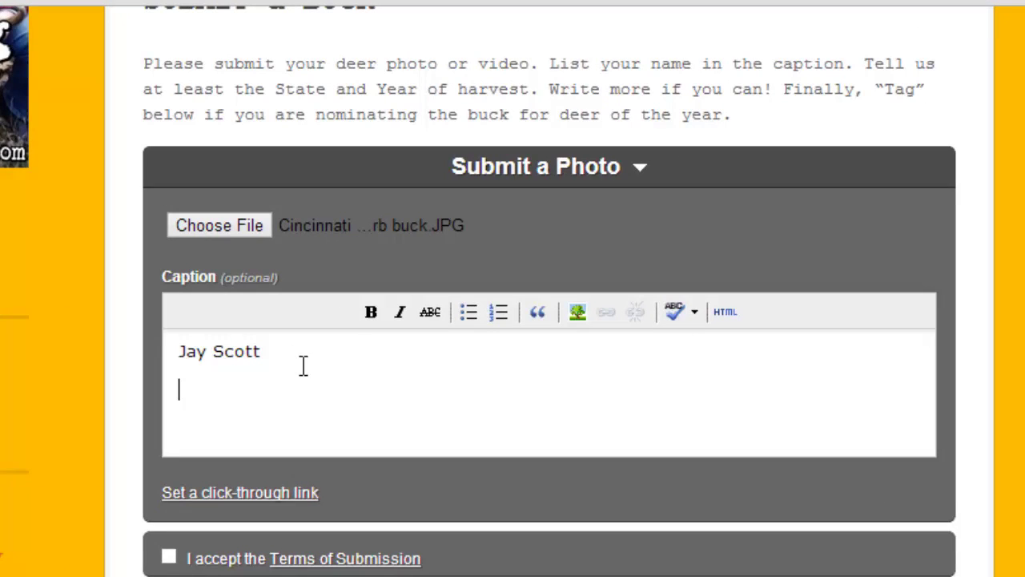
text(Big Bucker)
key(BackSpace)
key(BackSpace)
text(Re)
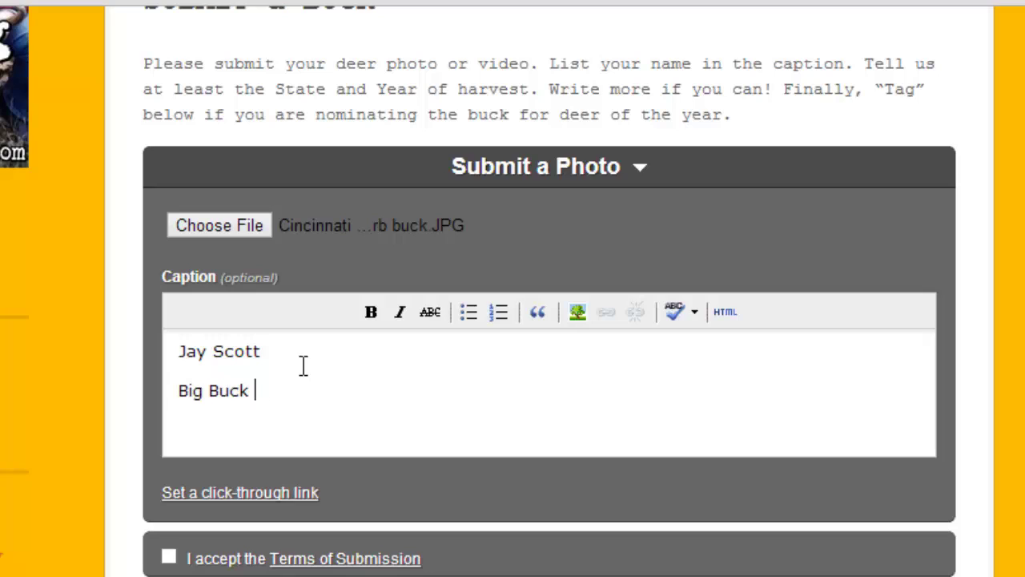
text(gistry)
key(Return)
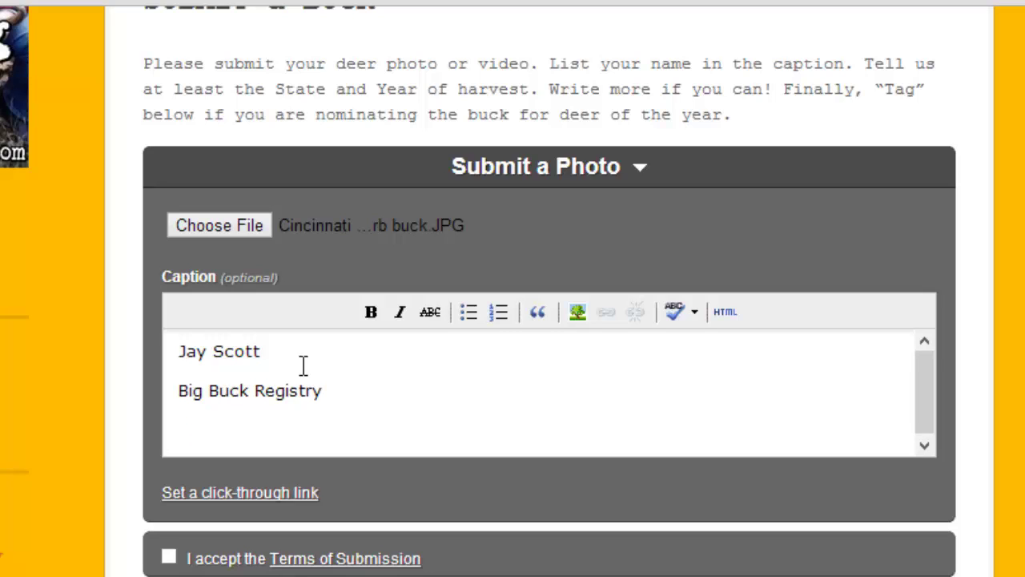
text(Cininatti)
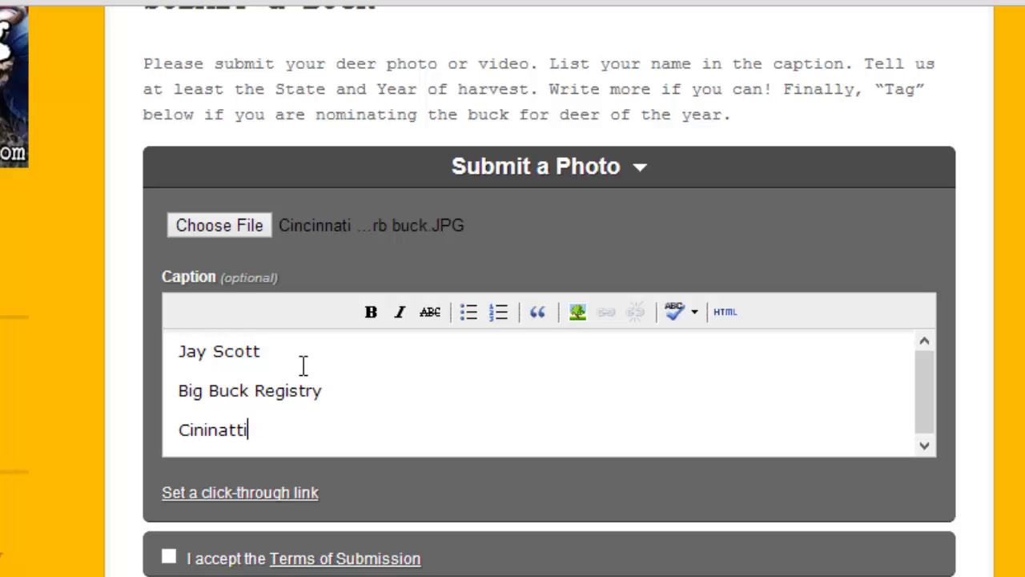
text(2012)
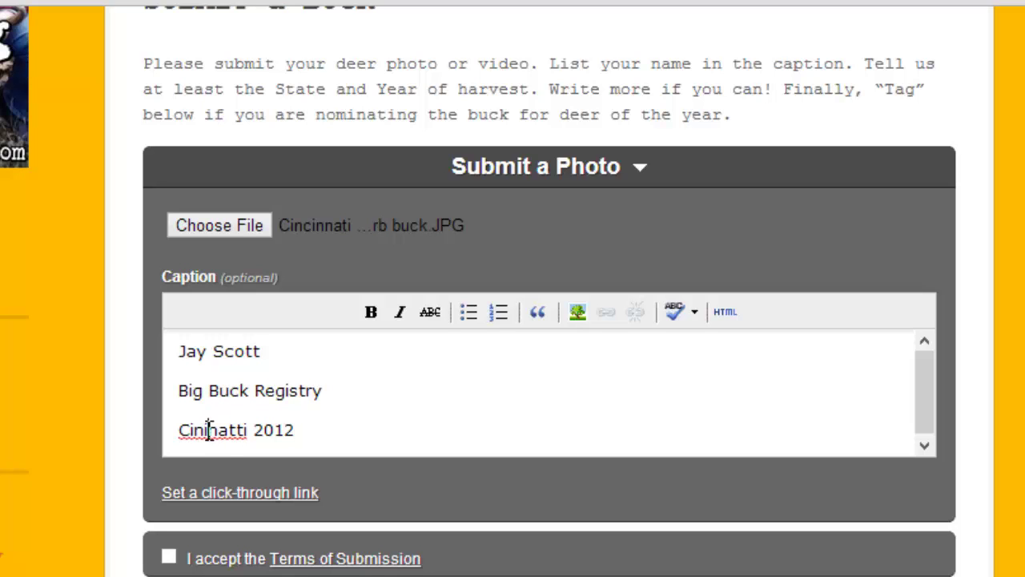
Correct 'Cininatti' to 'Cincinnati' and tag the buck as Deer of the Year Nomination
right_click(207, 431)
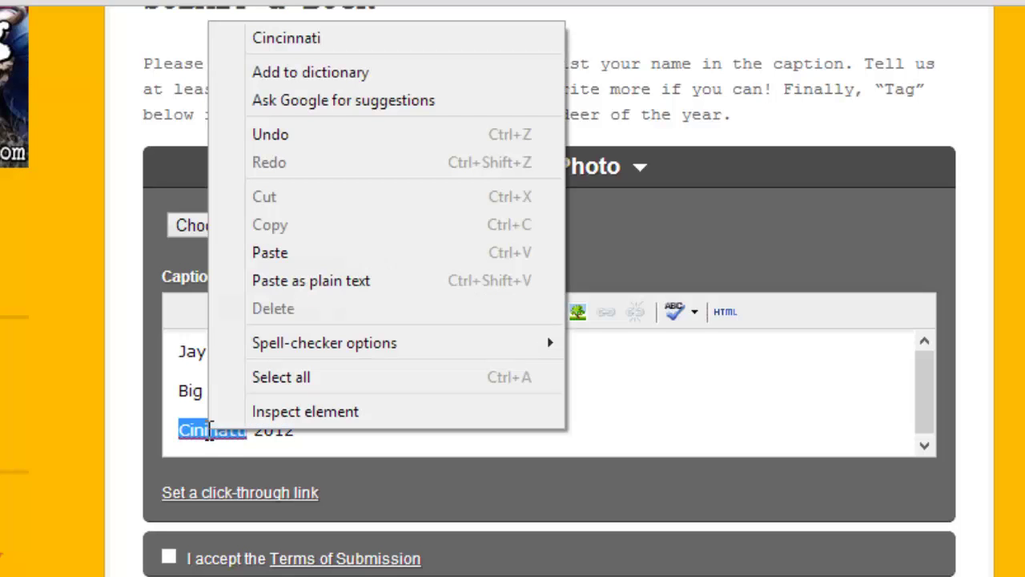
click(288, 44)
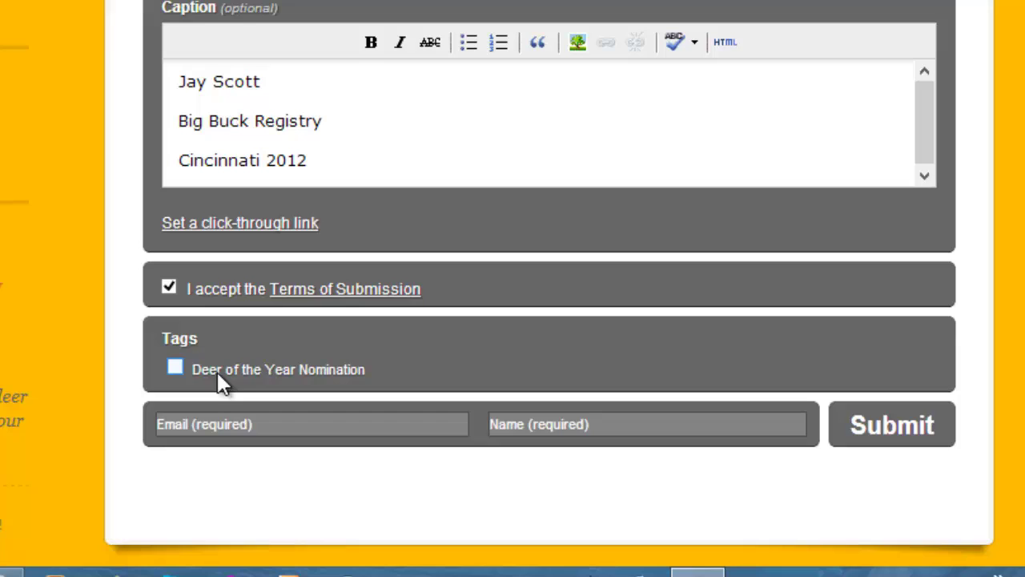
click(176, 369)
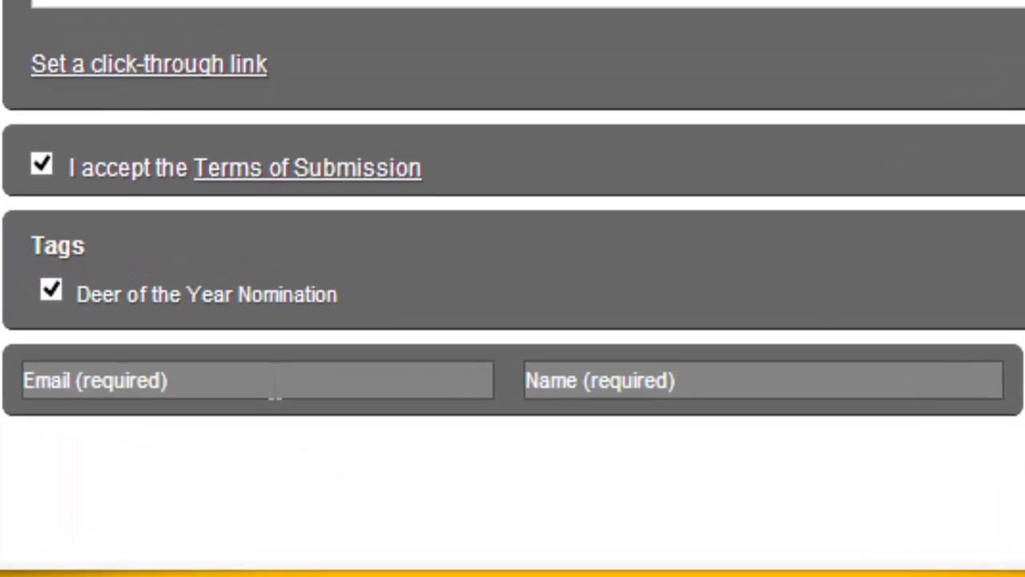
Fill in the contact e-mail address and the submitter's name, then submit the buck
click(304, 427)
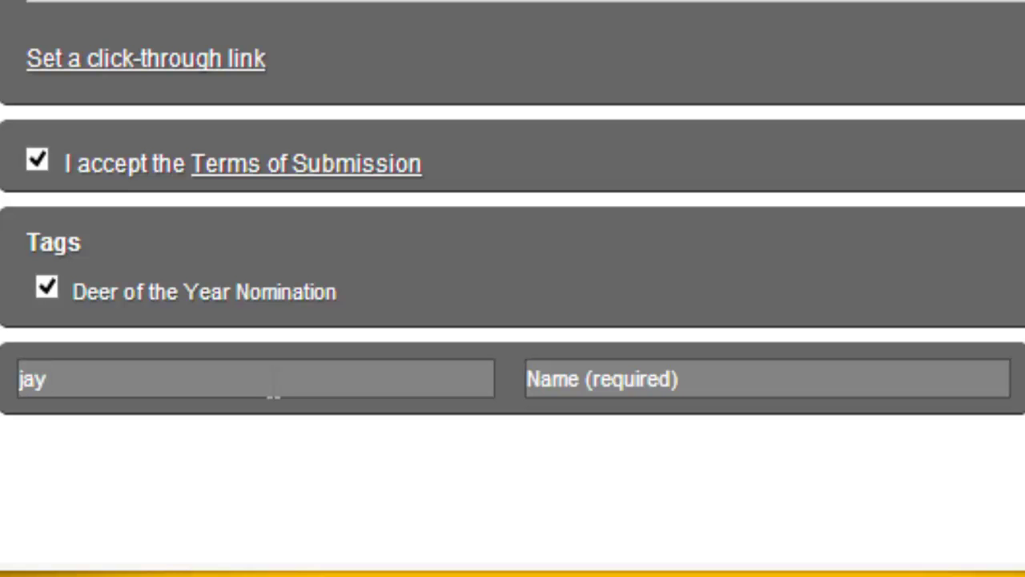
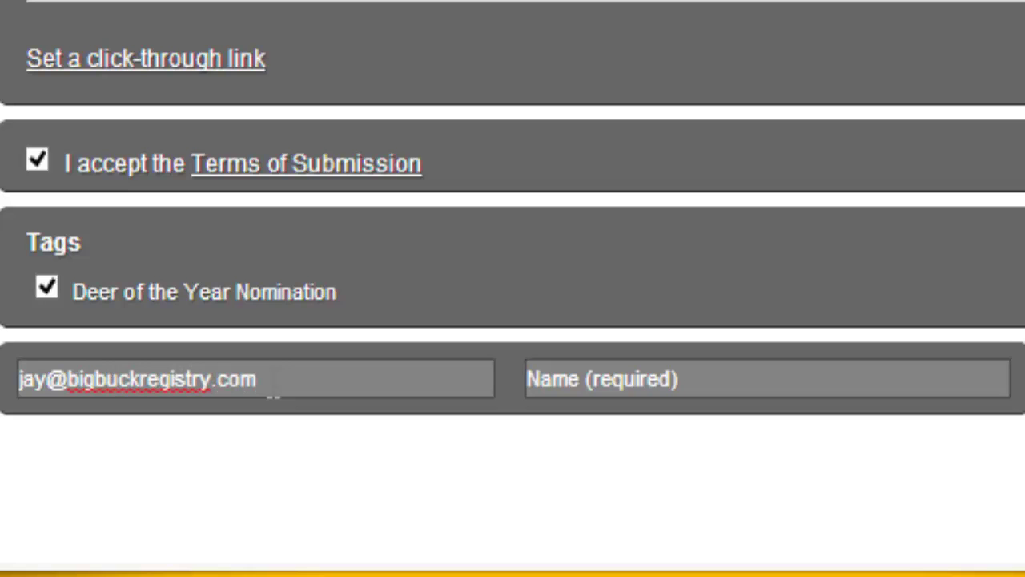
key(Tab)
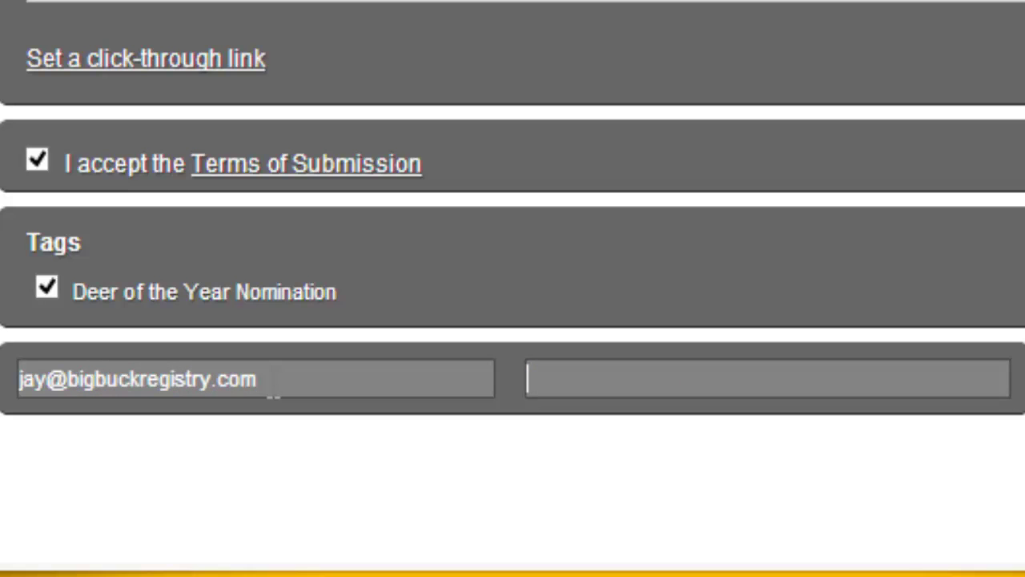
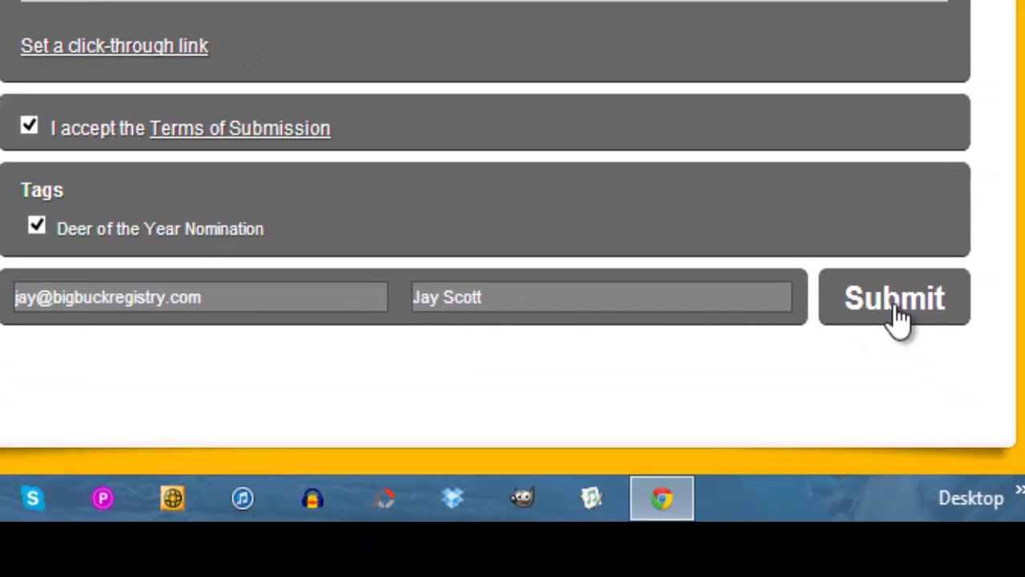
click(895, 308)
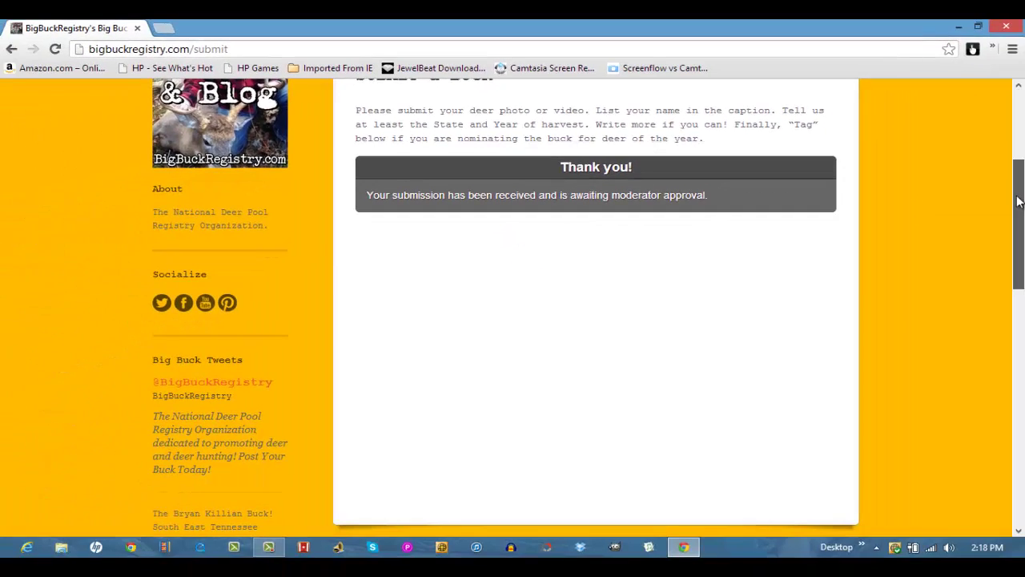
Load facebook.com/BigBuckRegistry in a new tab using the address suggestion
scroll(1019, 200, up, 3)
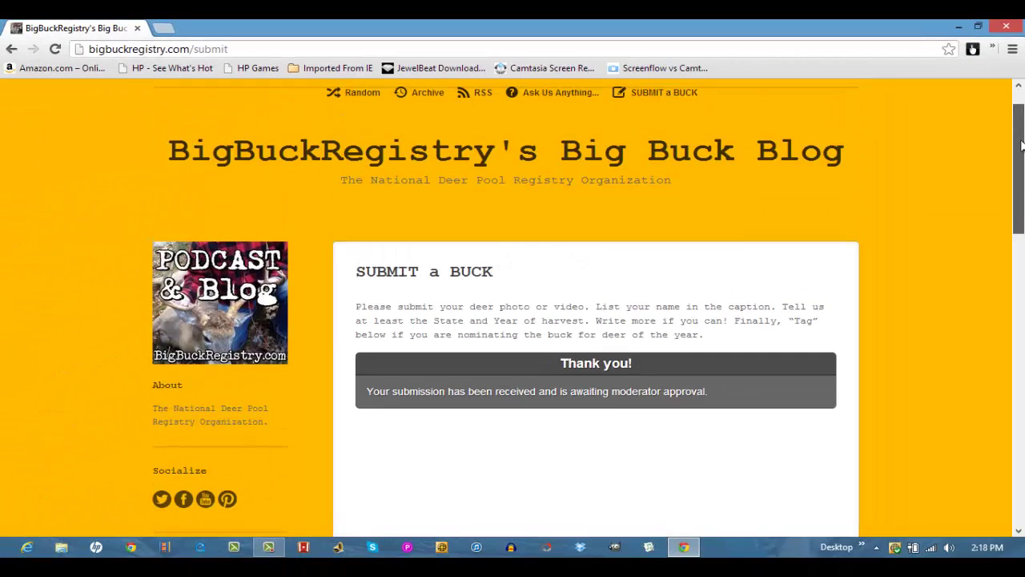
click(163, 33)
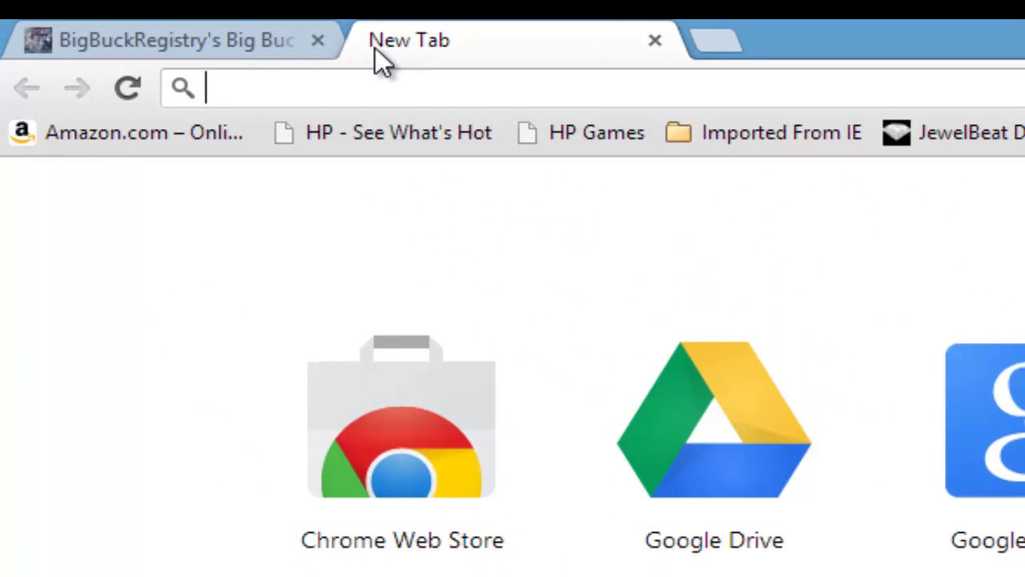
text(www.facebook.com)
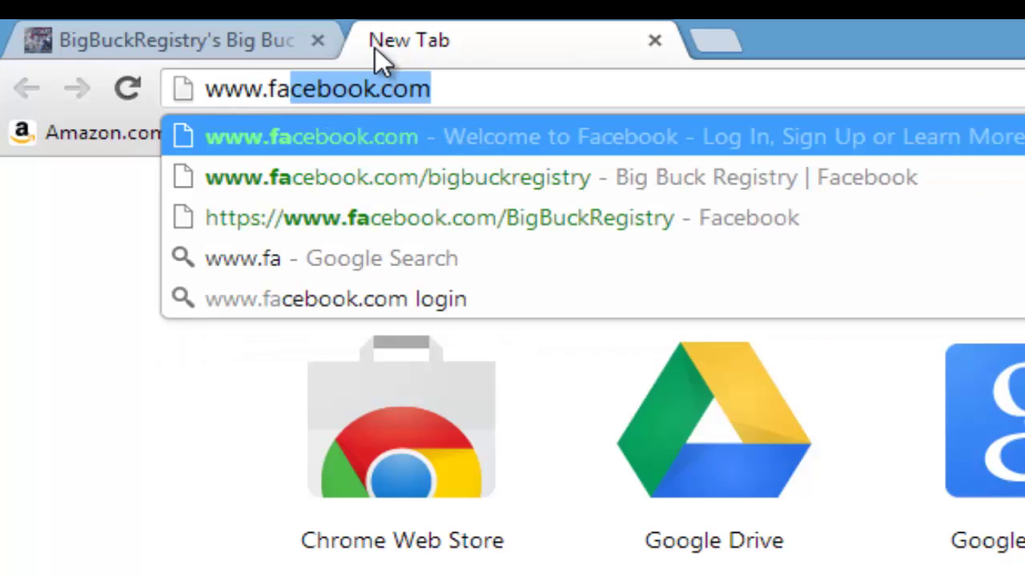
key(Down)
key(Down)
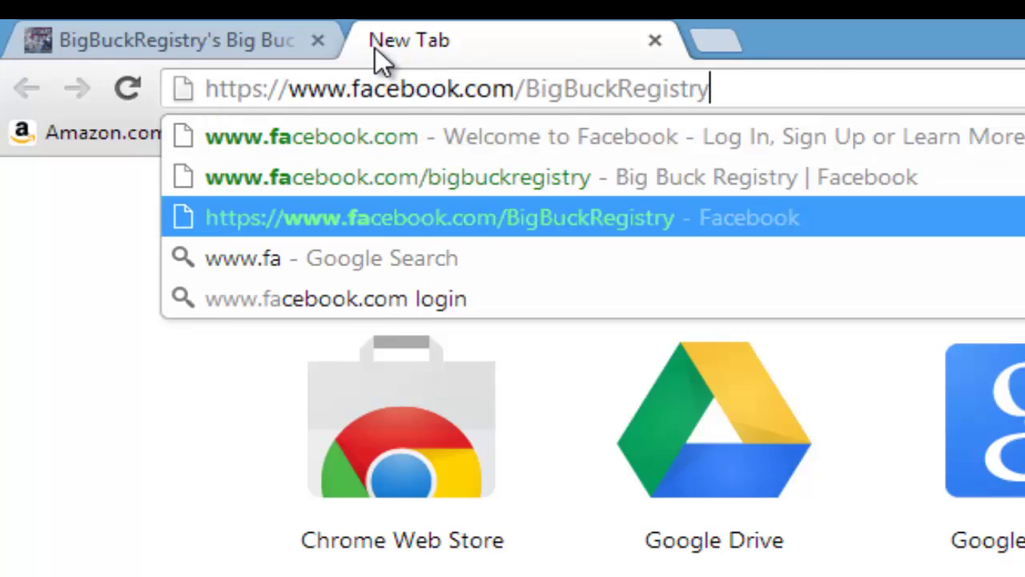
key(Return)
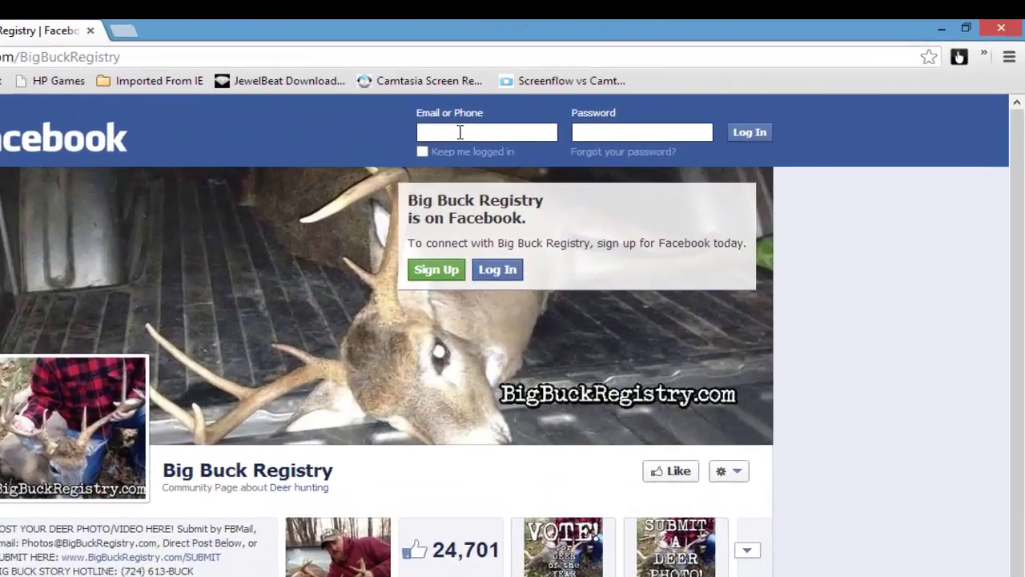
Log in to Facebook with the saved login e-mail and the account password
click(460, 132)
text(jay)
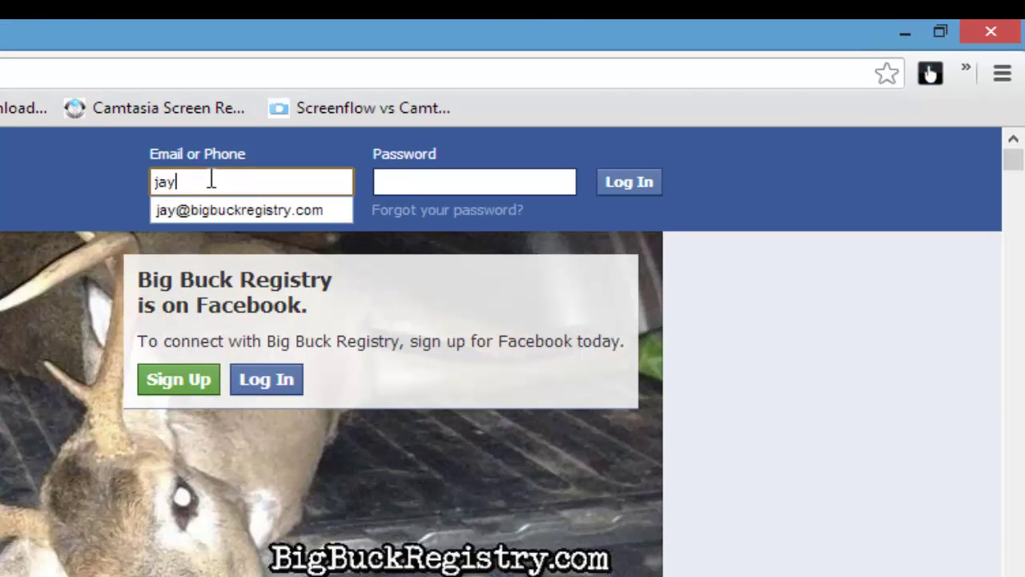
key(Down)
key(Tab)
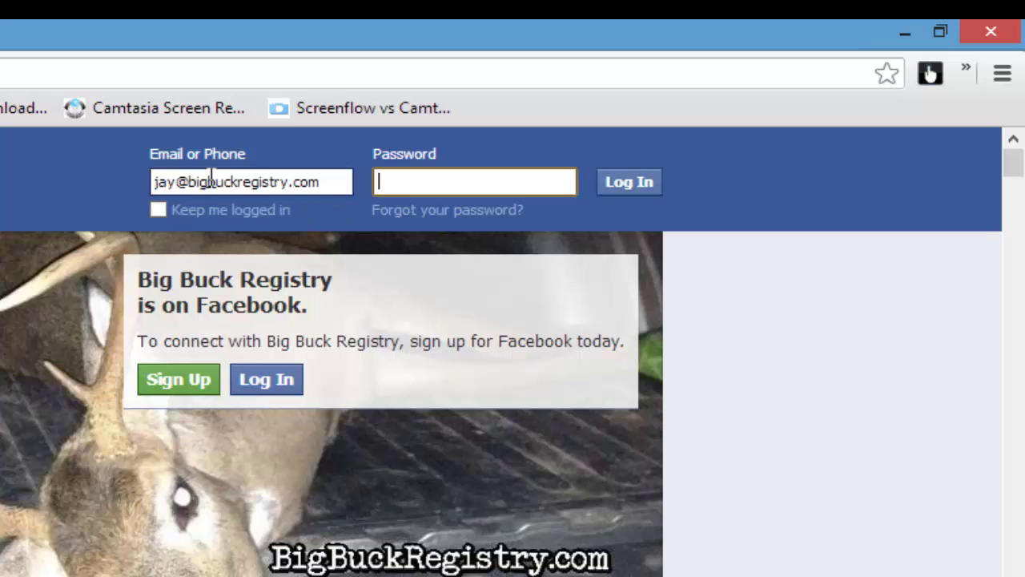
text(••••••••••••••)
key(Return)
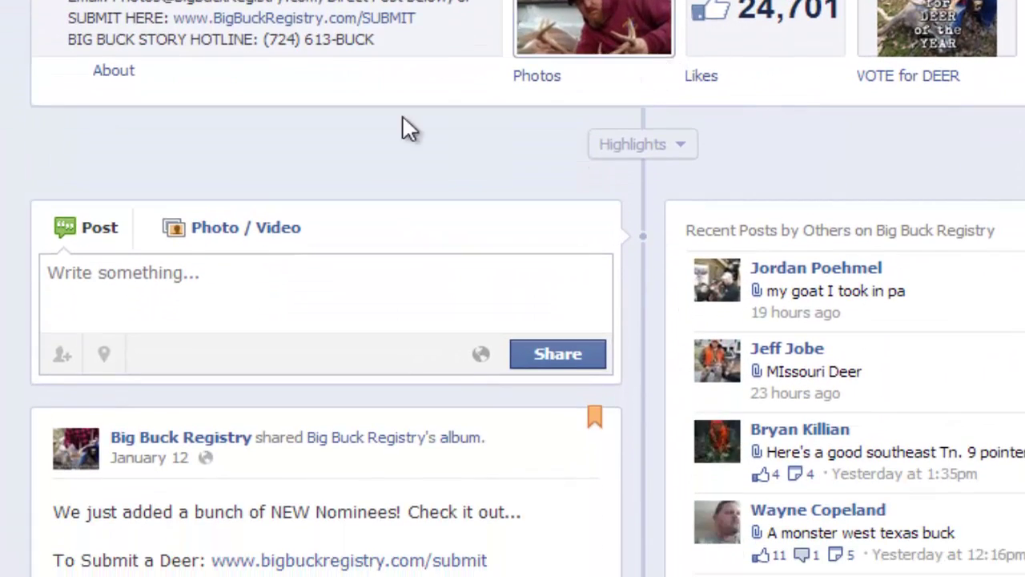
Attach the photo 20130106_091017.jpg to a new Photo / Video post on the page
click(222, 227)
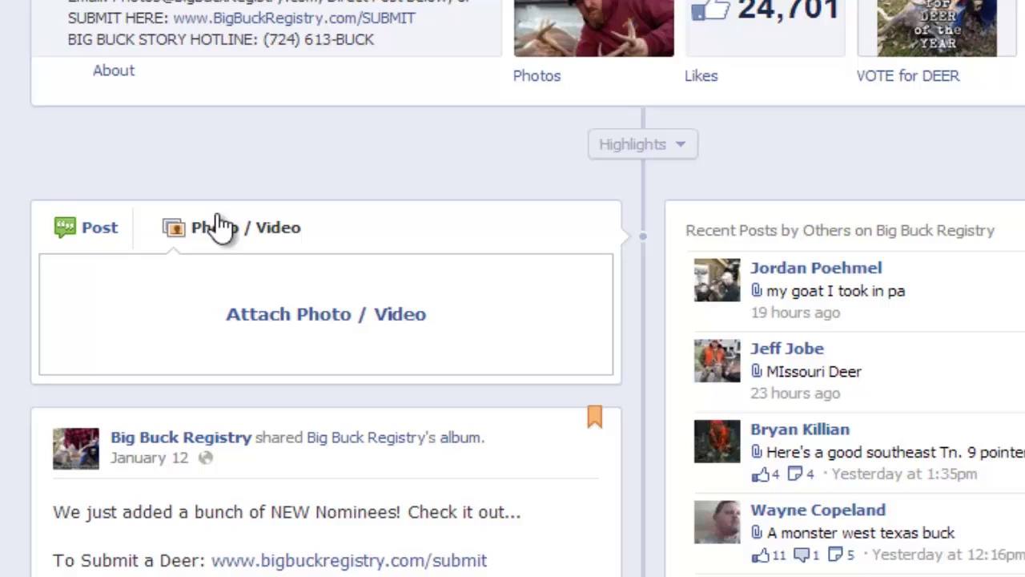
click(292, 315)
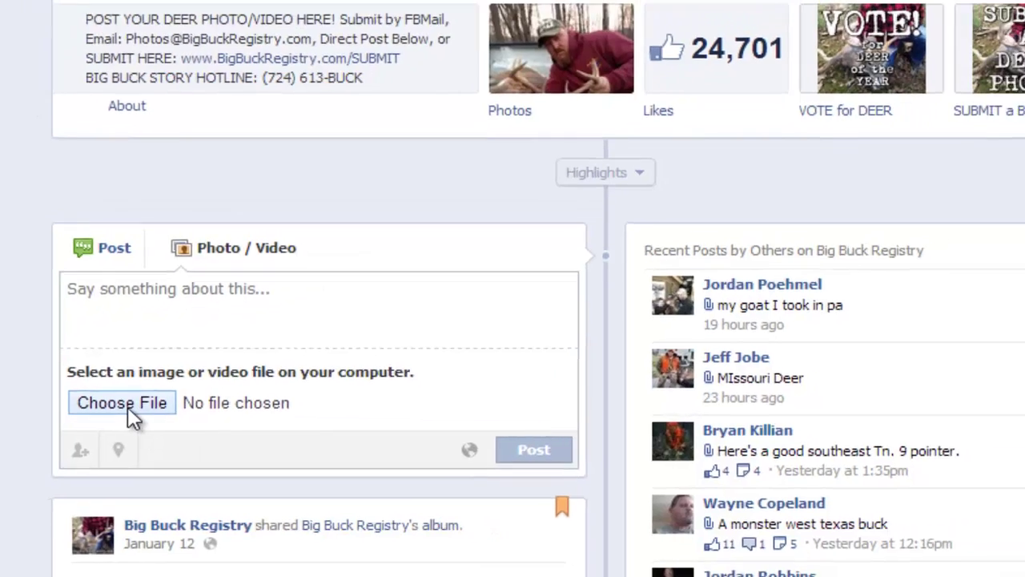
click(113, 402)
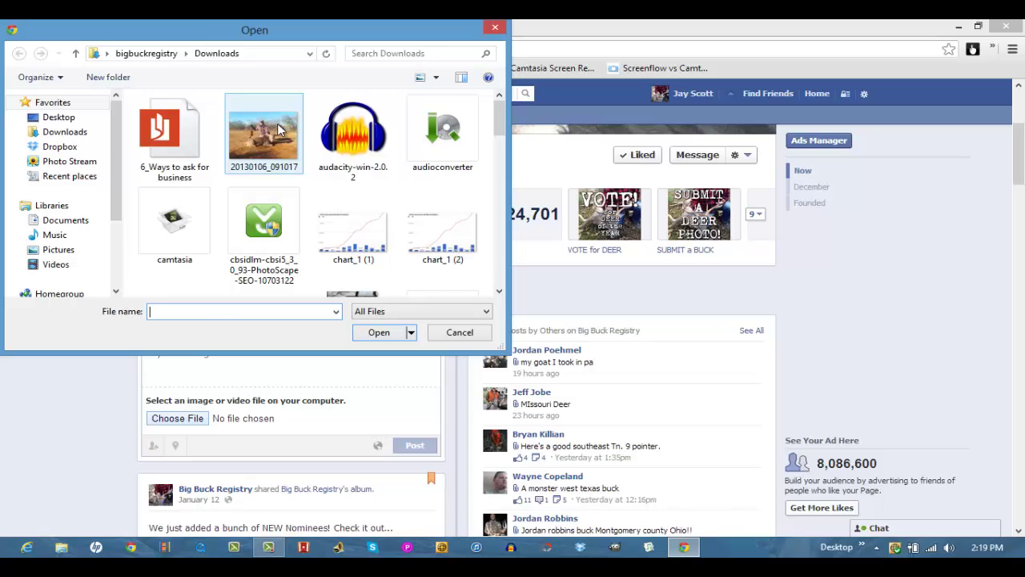
click(278, 128)
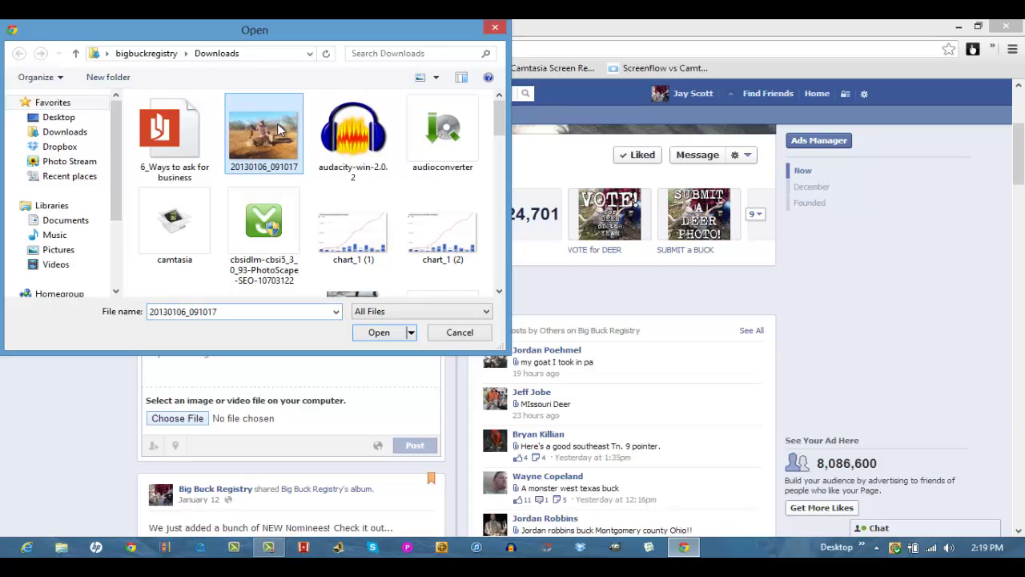
click(377, 334)
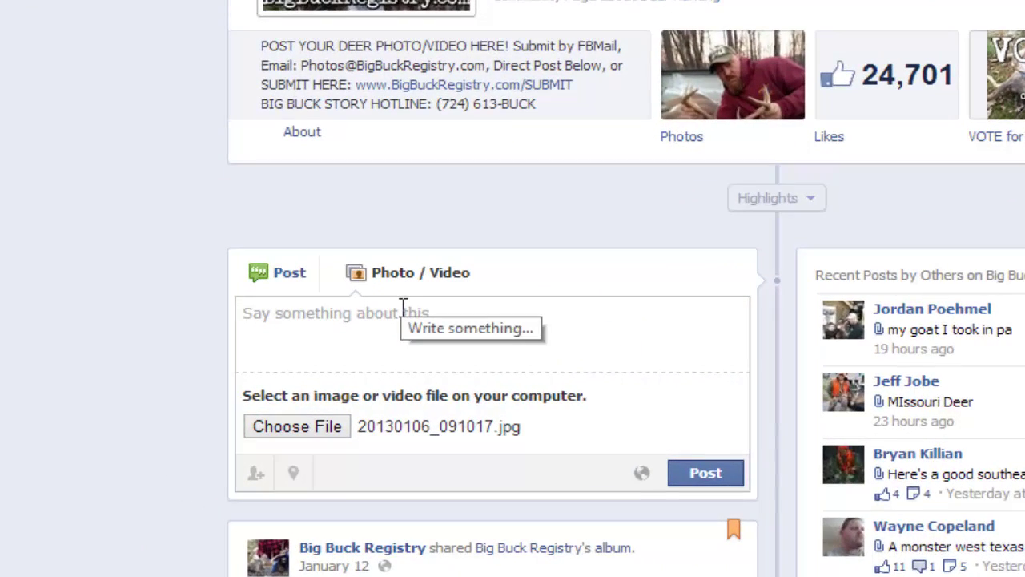
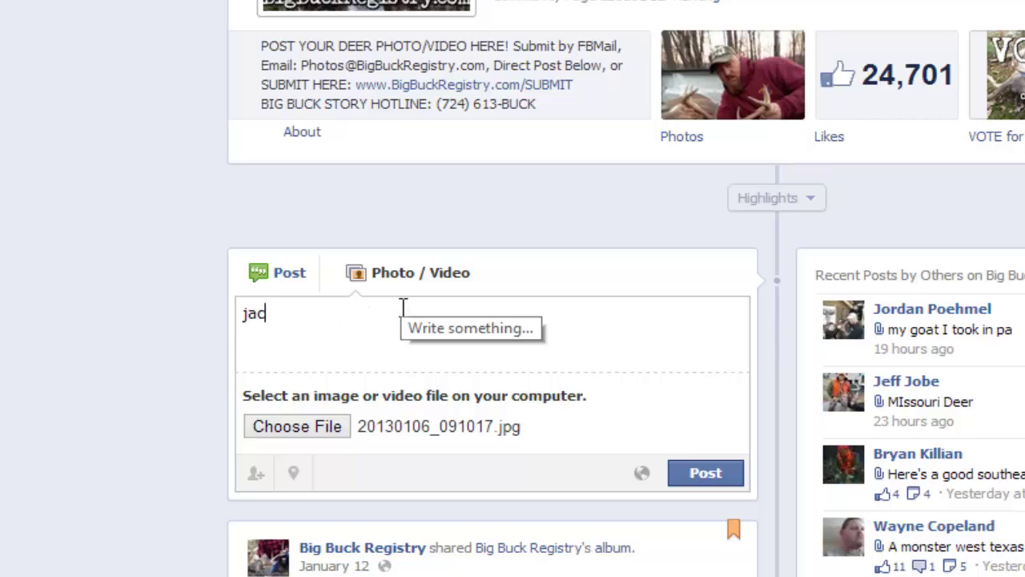
Caption the photo post with the hunter's name and '2012 cincinatti' on a second line
key(Return)
text(2012)
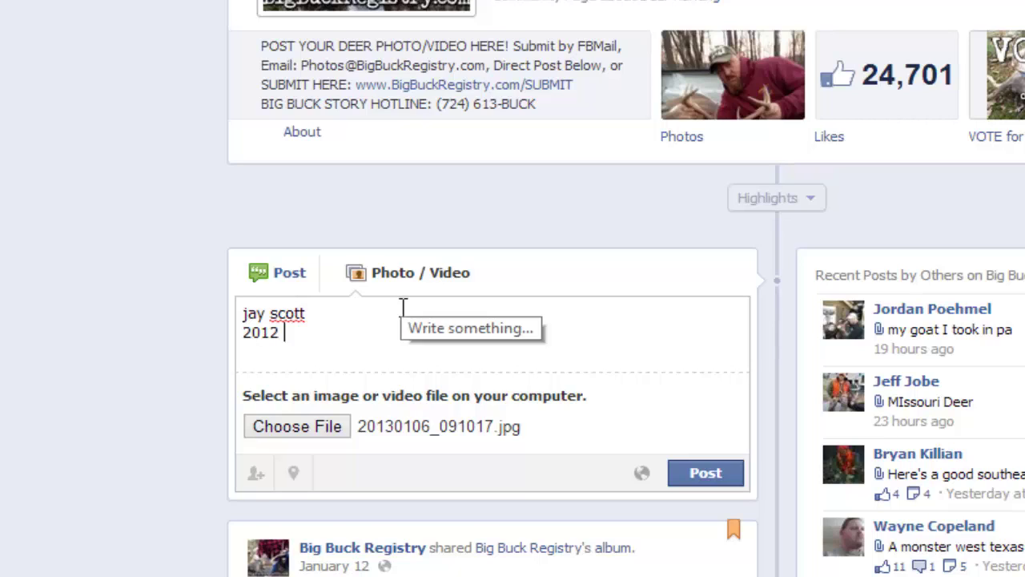
text( cincina)
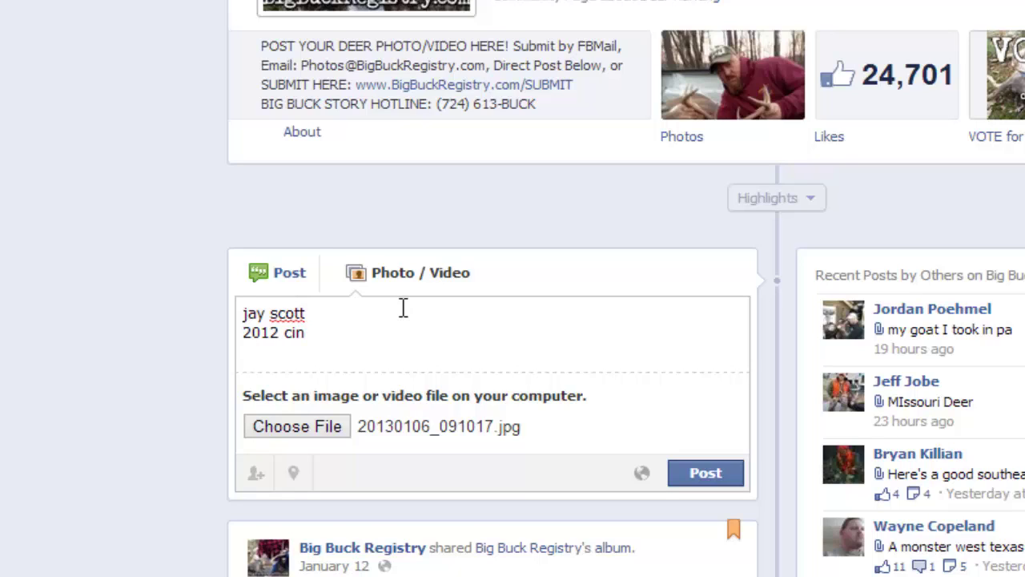
text(tti)
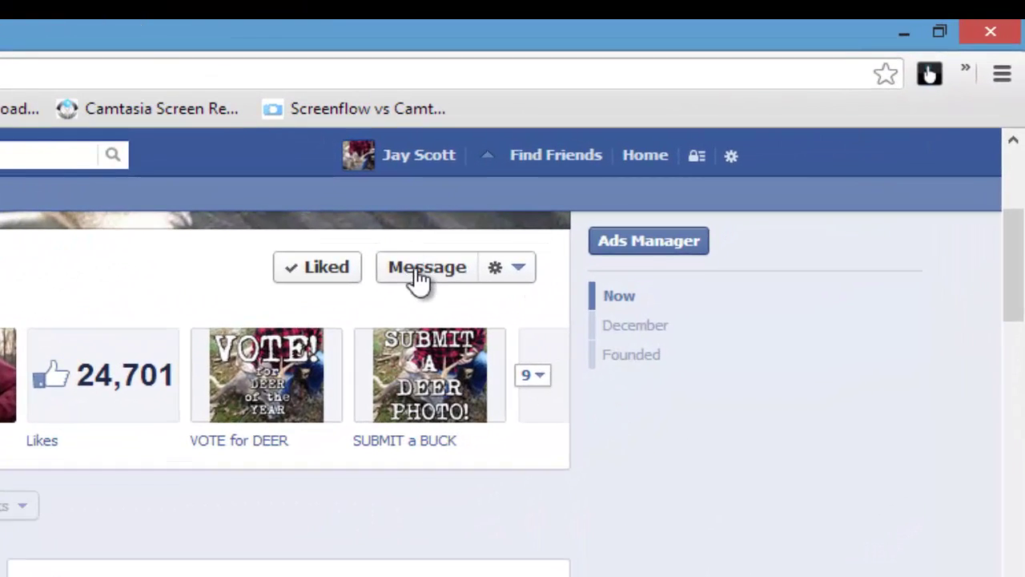
Go to the page's Messages, choosing Leave this Page to discard the unfinished post
click(422, 272)
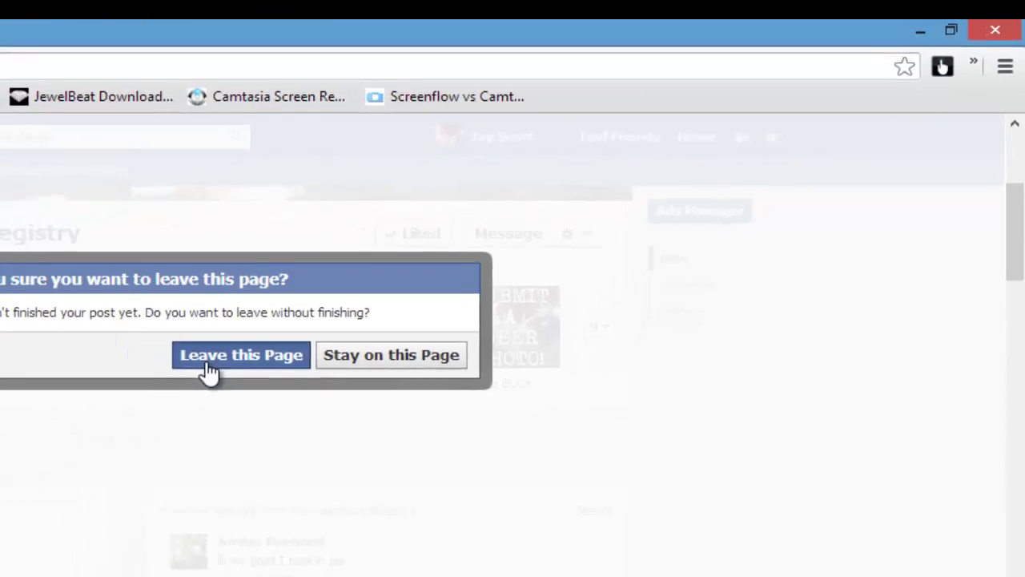
click(208, 362)
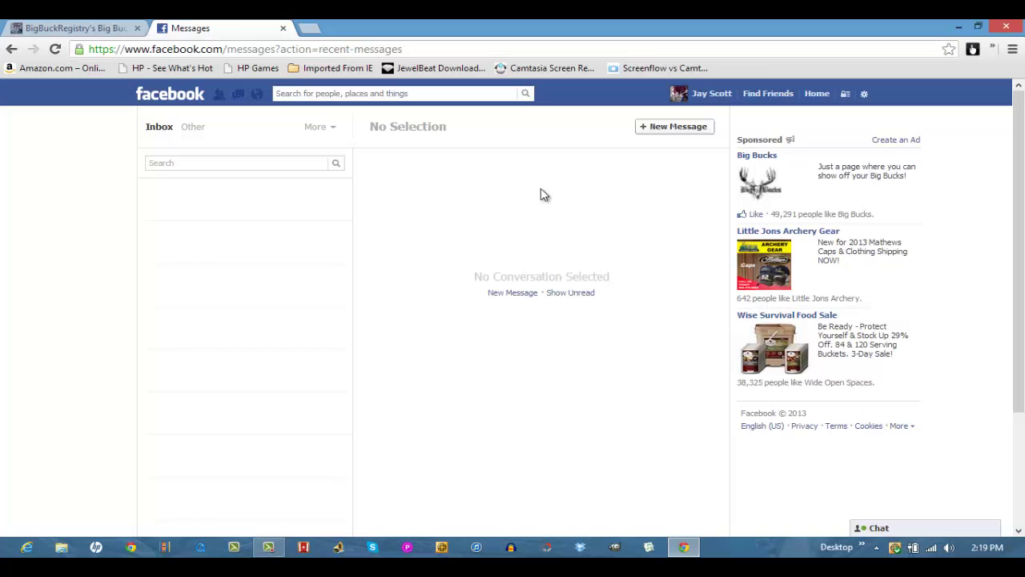
Load email.godaddy.com in a new browser tab
click(315, 27)
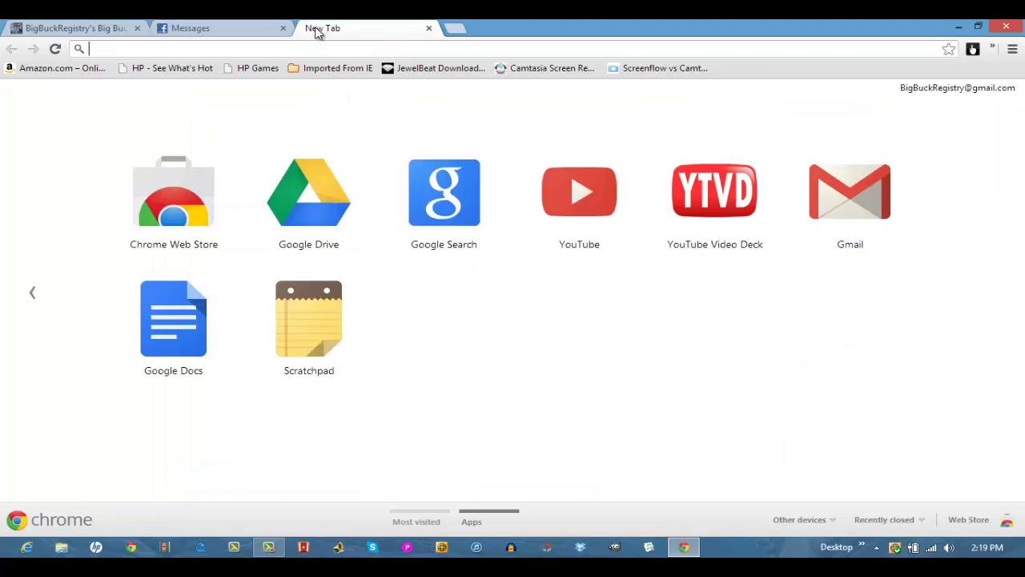
text(w)
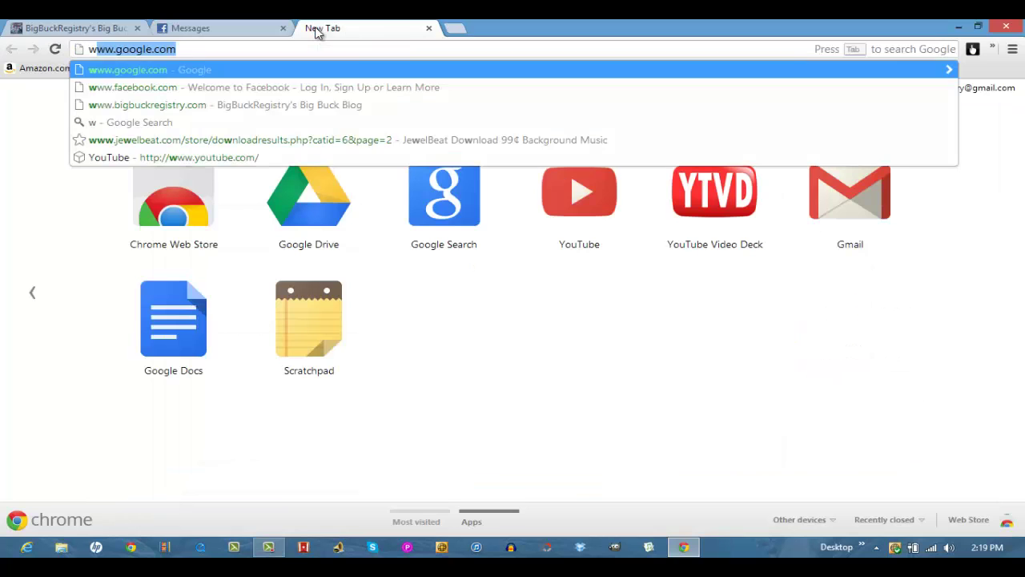
key(BackSpace)
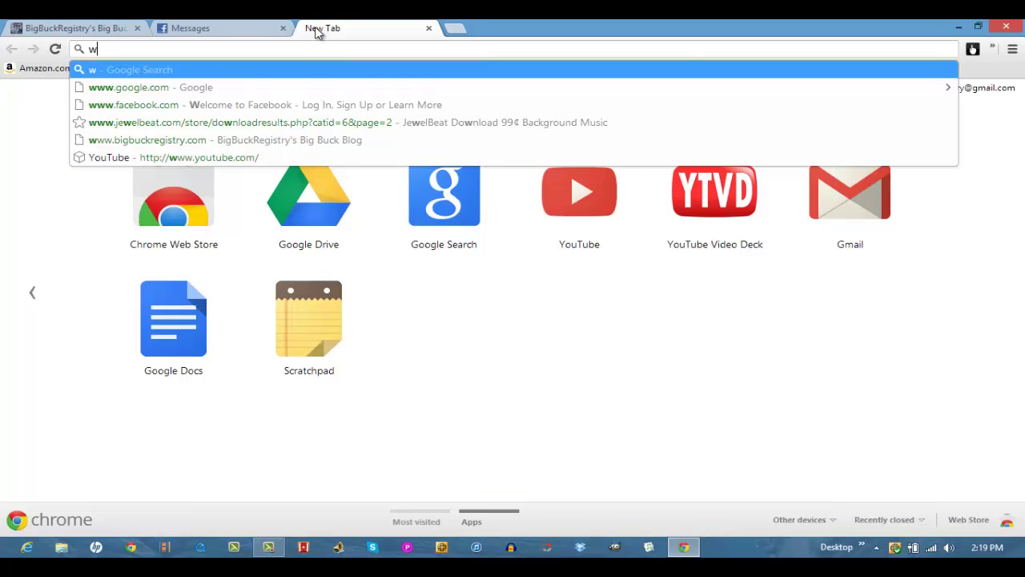
key(BackSpace)
text(e)
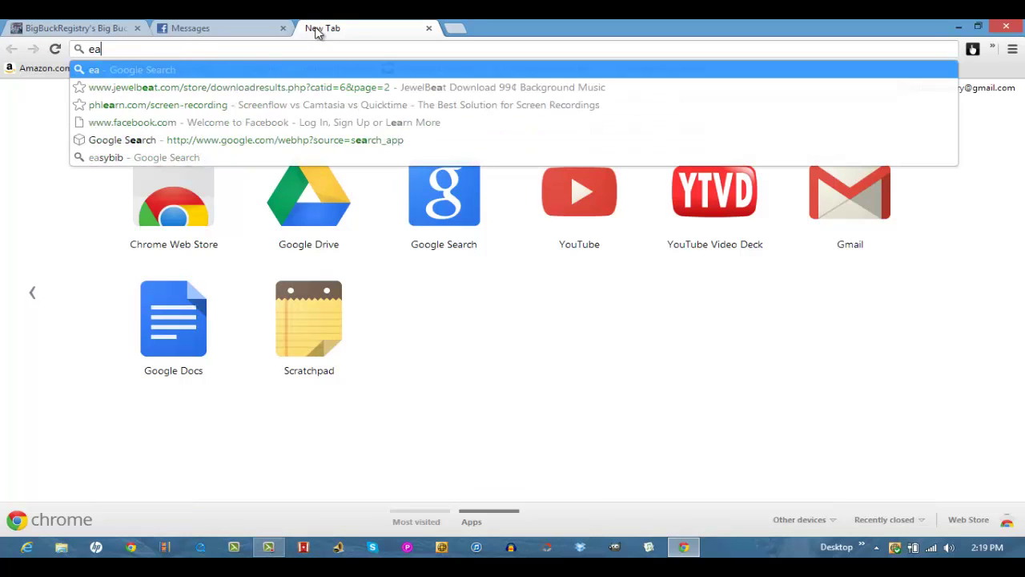
text(mail.godaddy.com)
key(Return)
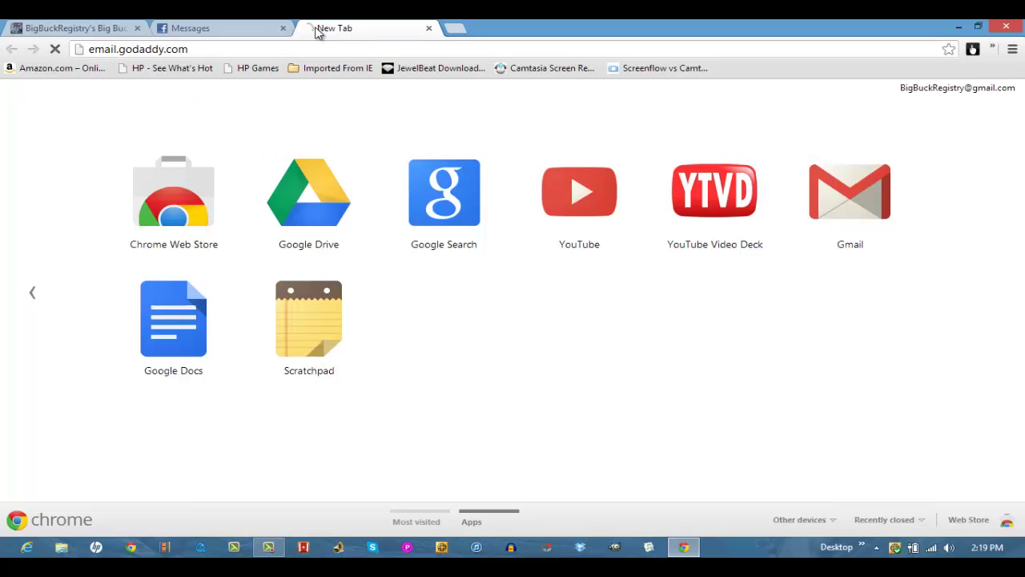